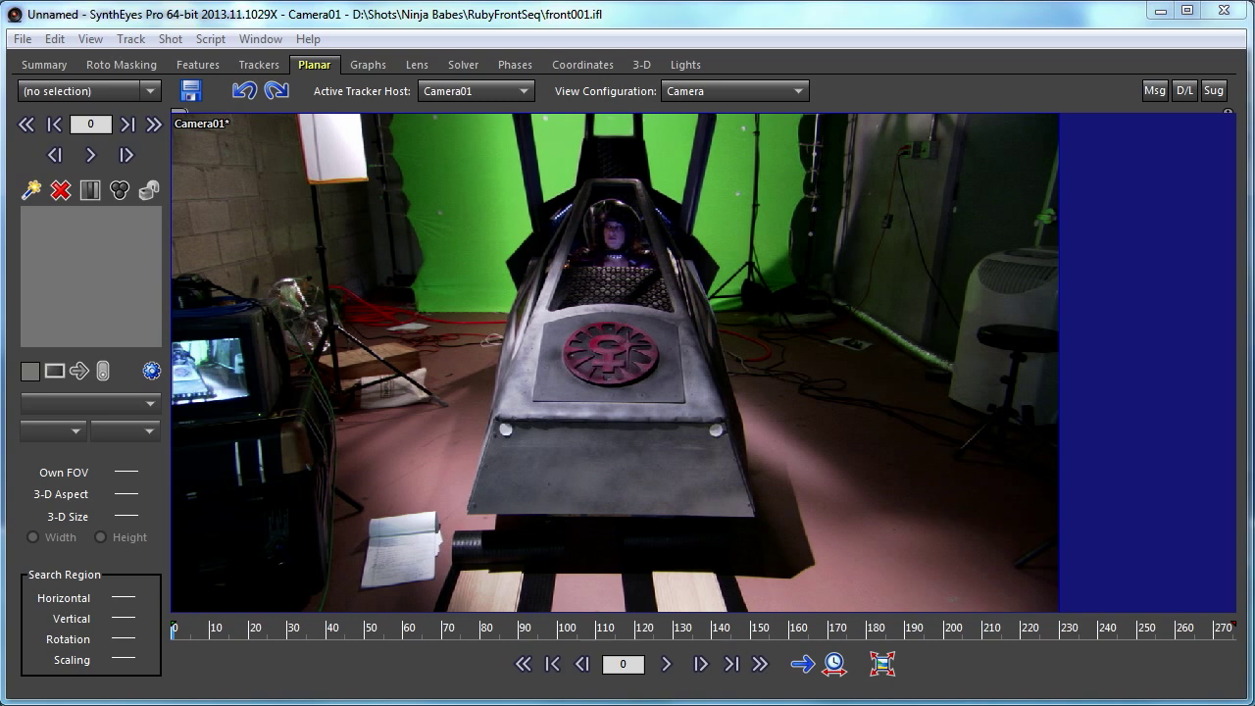
Step: Scrub the timeline through the front001 pod footage to review the shot
drag(195, 632, 165, 669)
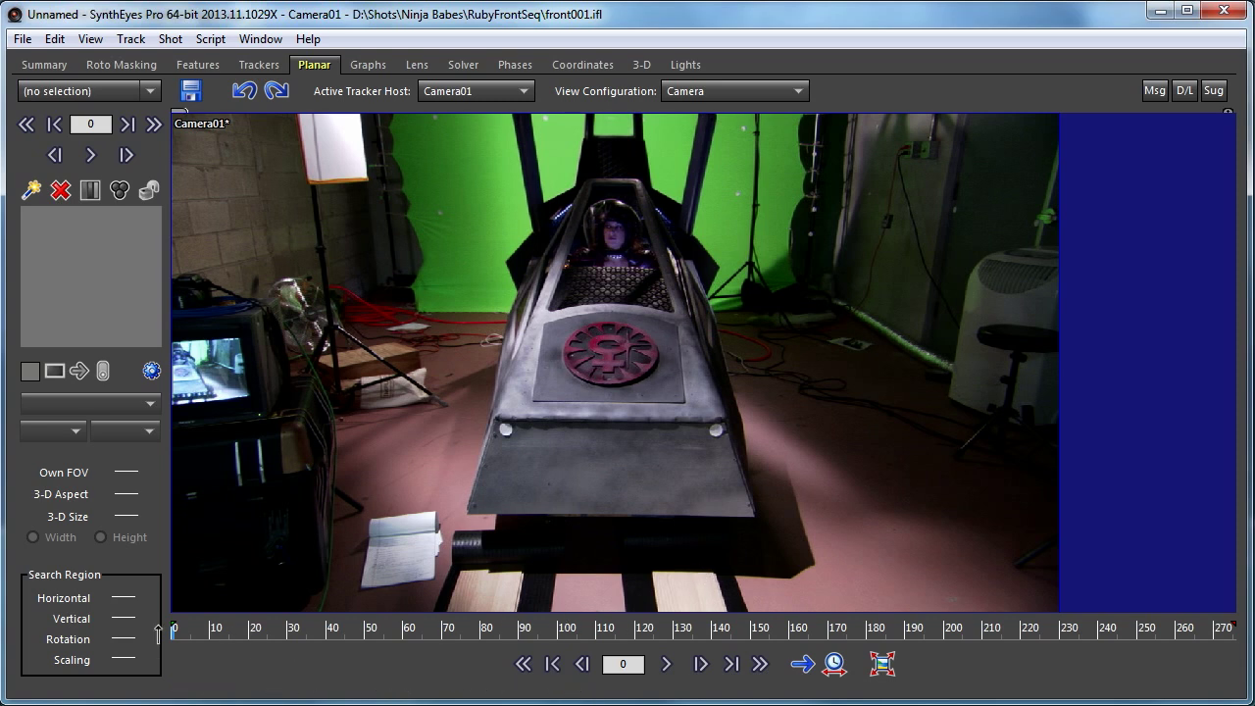
Step: Zoom in on the emblem and start a new planar tracker in 3D Known Aspect mode
scroll(605, 338, up, 3)
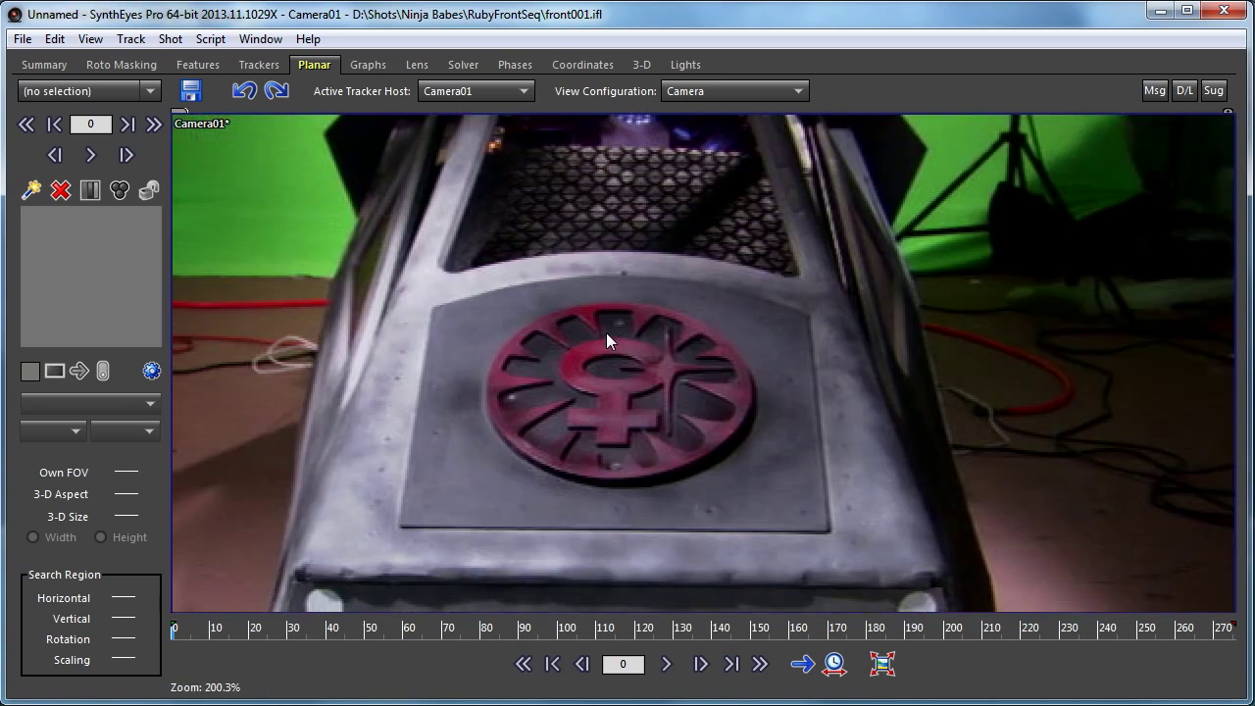
scroll(606, 332, up, 2)
middle_drag(617, 353, 656, 310)
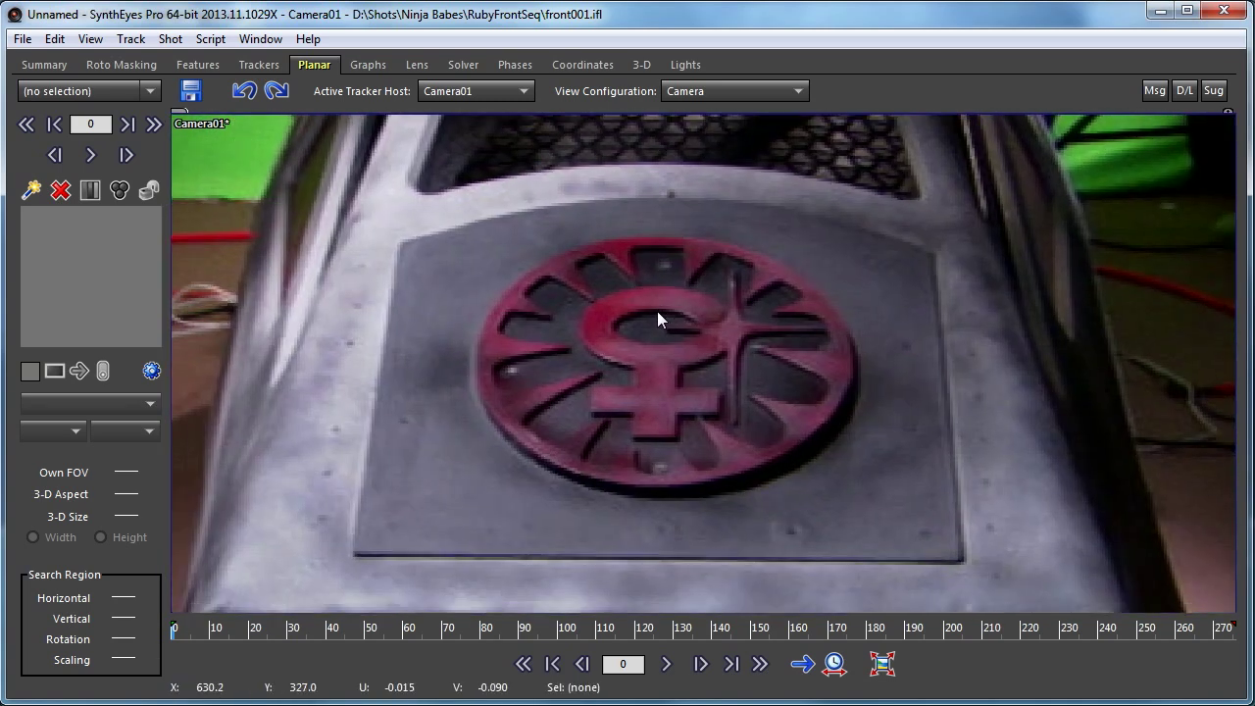
click(33, 192)
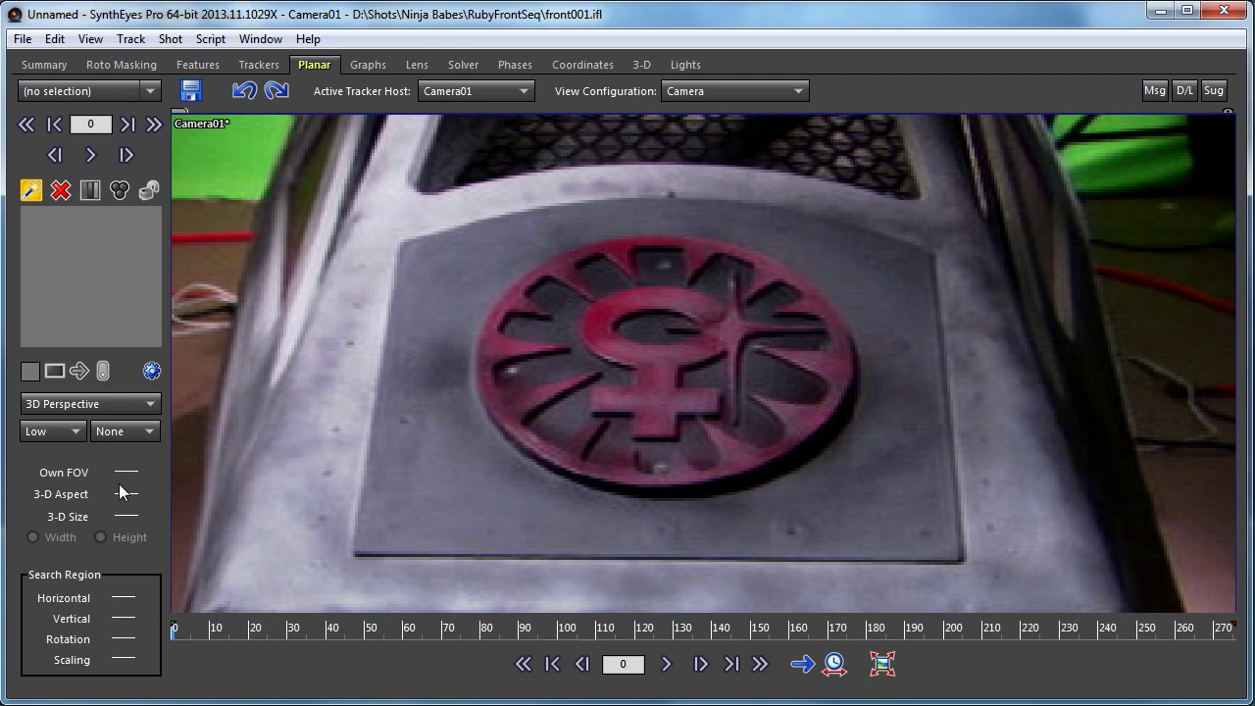
click(116, 402)
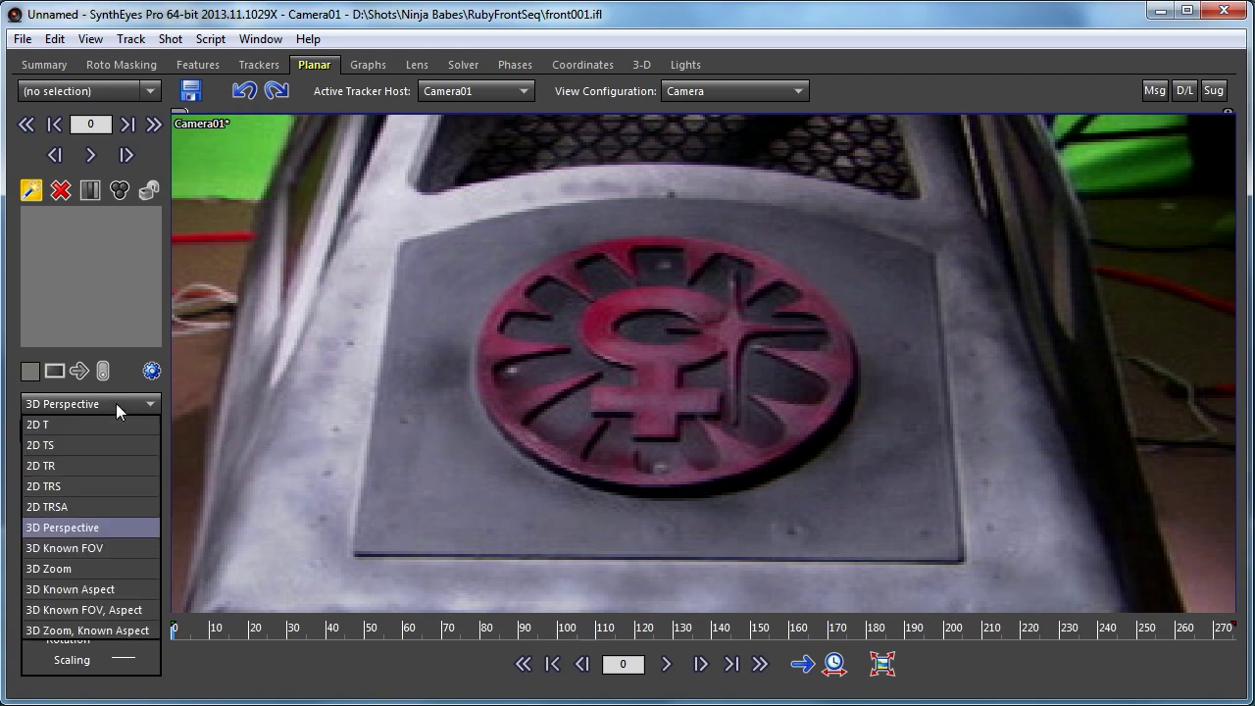
click(100, 588)
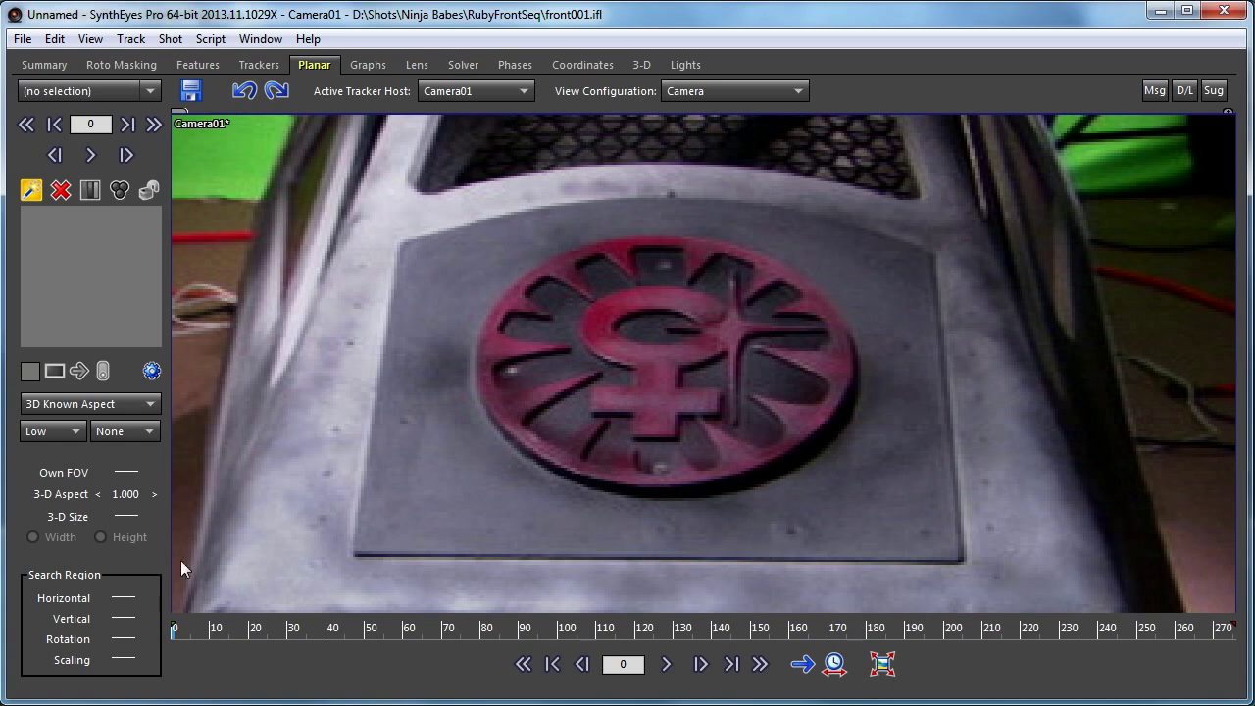
Step: Draw Tracker4 as a quad around the red emblem and open its Planar Options panel
drag(475, 237, 863, 235)
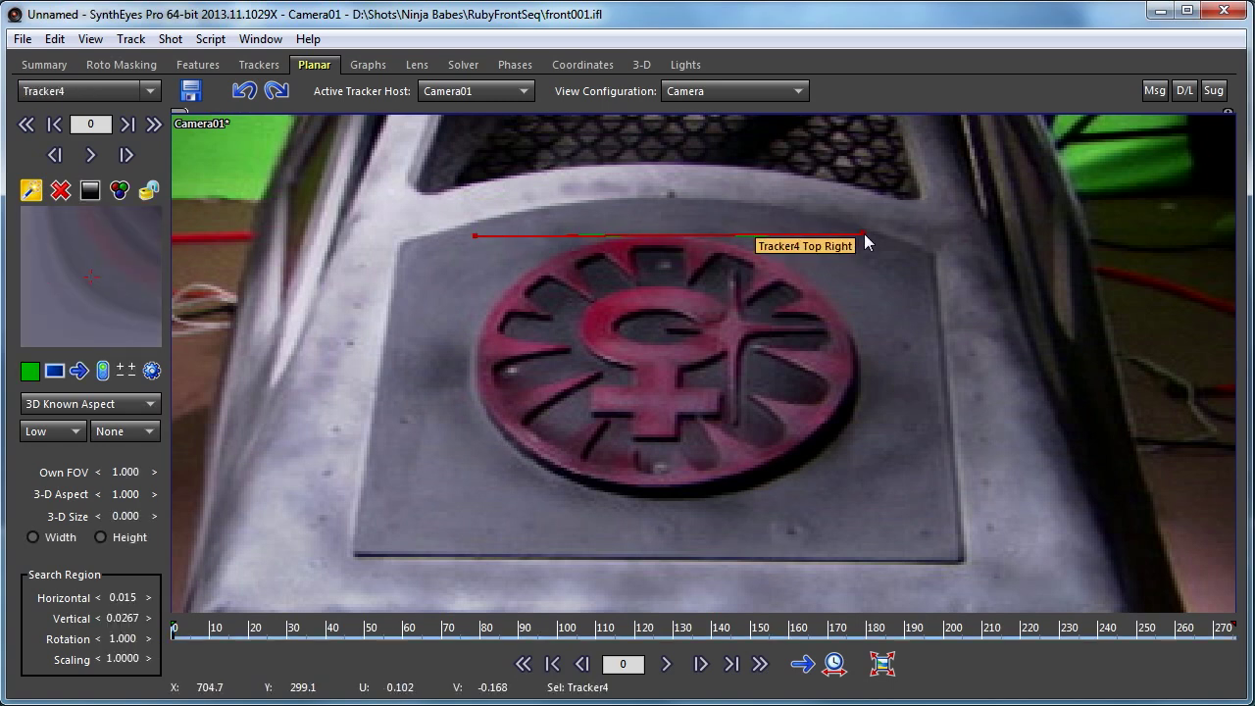
click(864, 234)
click(890, 524)
click(408, 521)
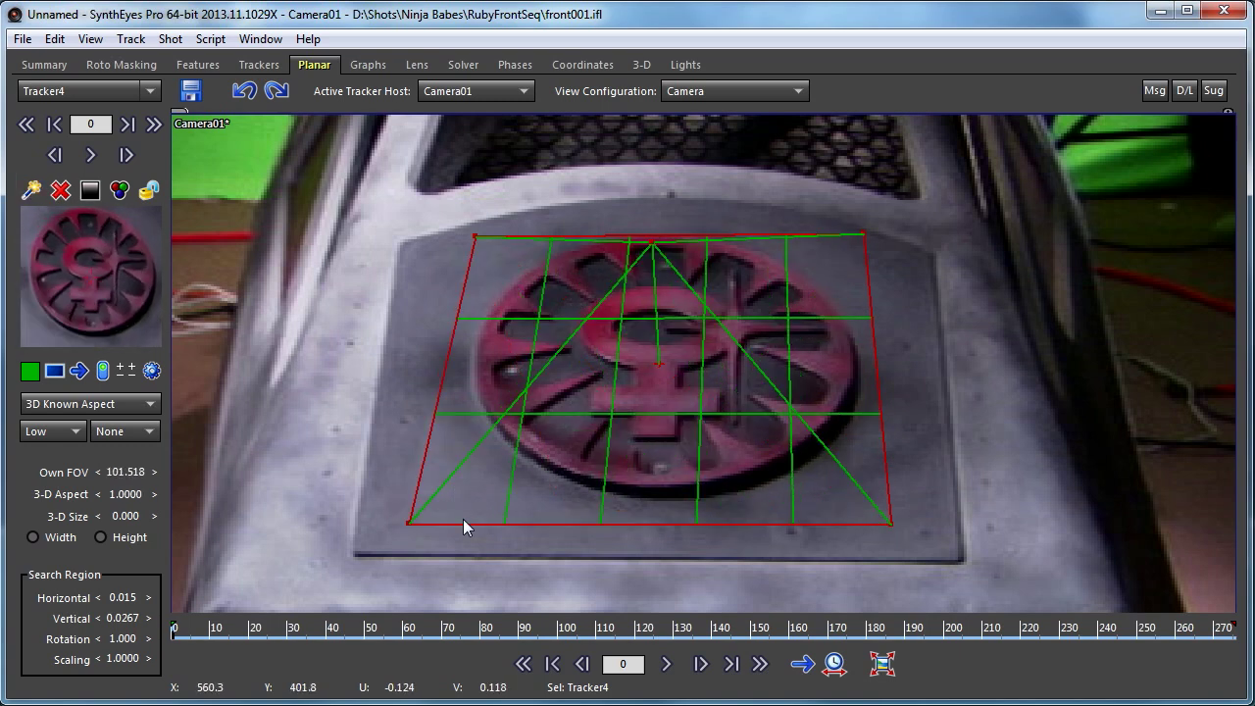
click(151, 370)
drag(1109, 277, 1089, 189)
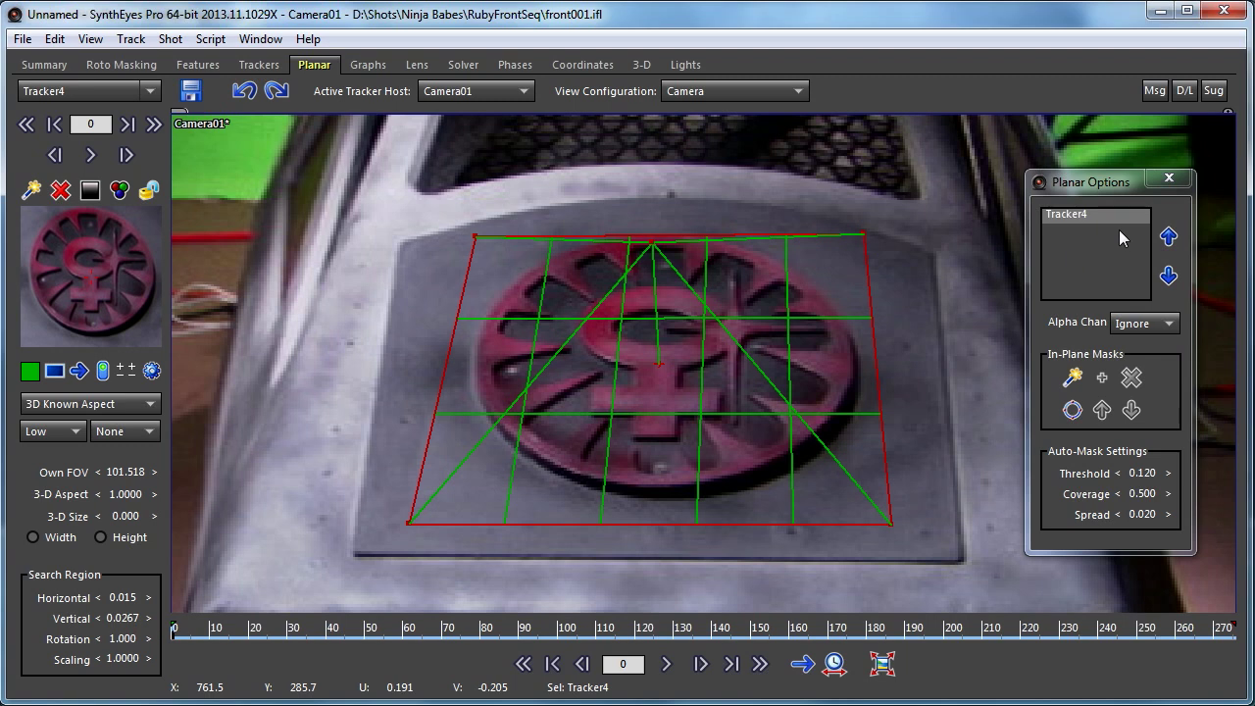
Step: Give Tracker4 a circular in-plane mask, then shift the quad and its bottom-right corner onto the emblem
click(1073, 412)
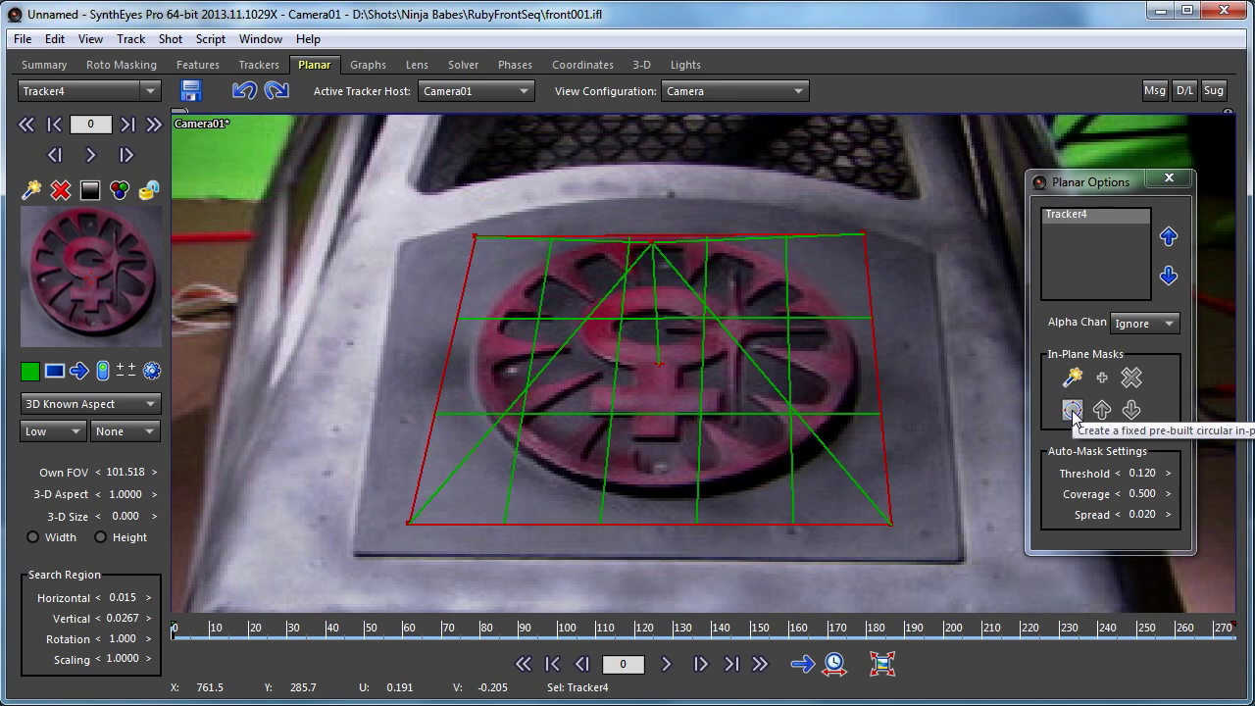
click(1073, 412)
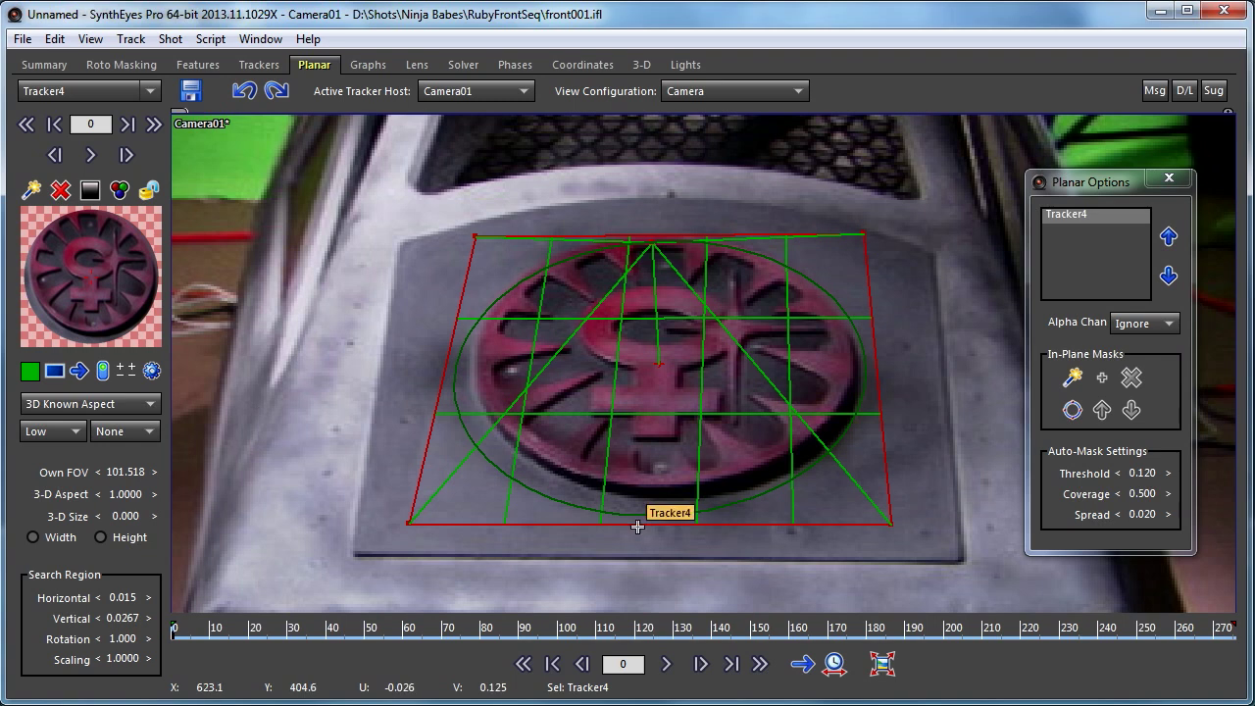
mouse_move(638, 520)
mouse_down()
mouse_move(641, 507)
mouse_move(627, 509)
mouse_move(639, 511)
mouse_up()
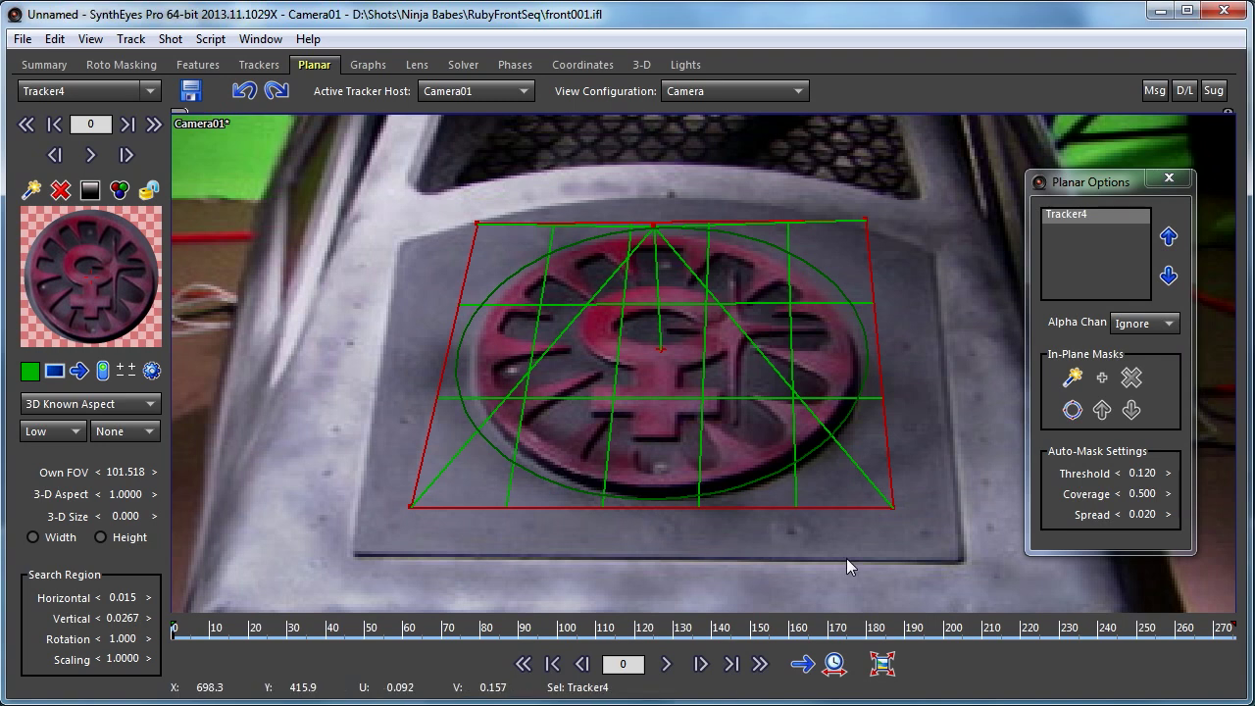
drag(890, 508, 871, 501)
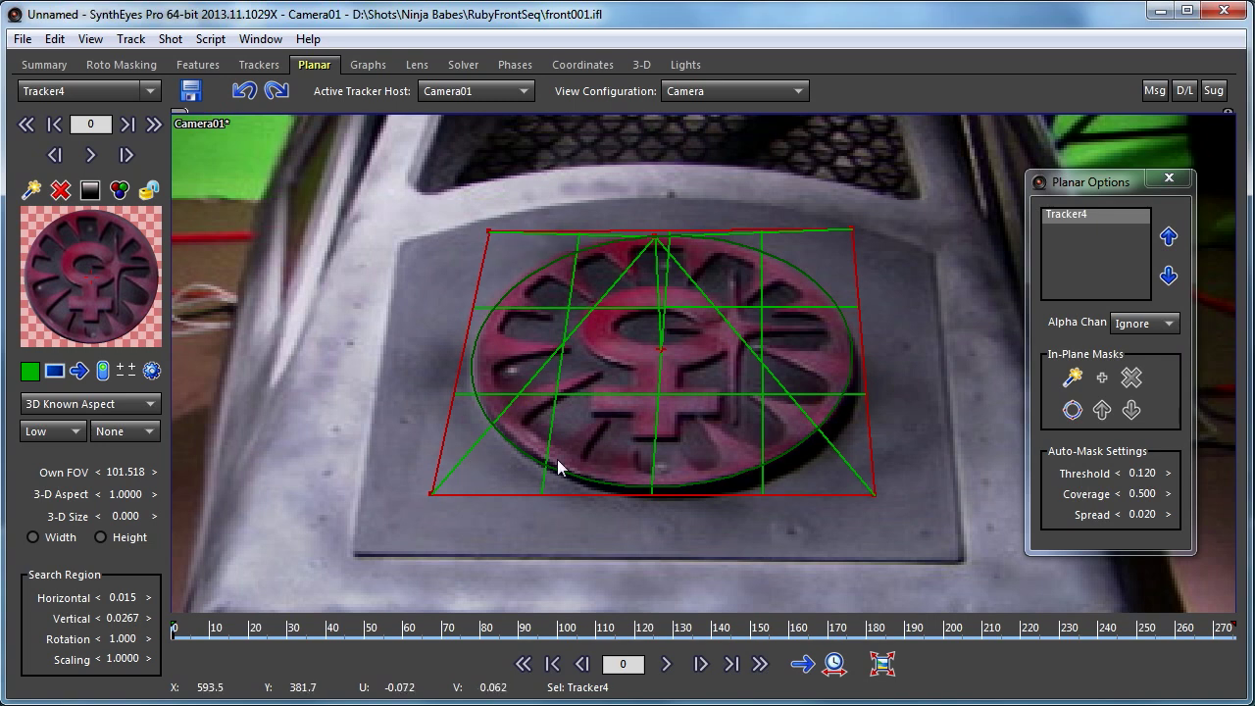
Step: Adjust all four corners of Tracker4 until the green ellipse traces the emblem's outer ring
drag(514, 493, 439, 501)
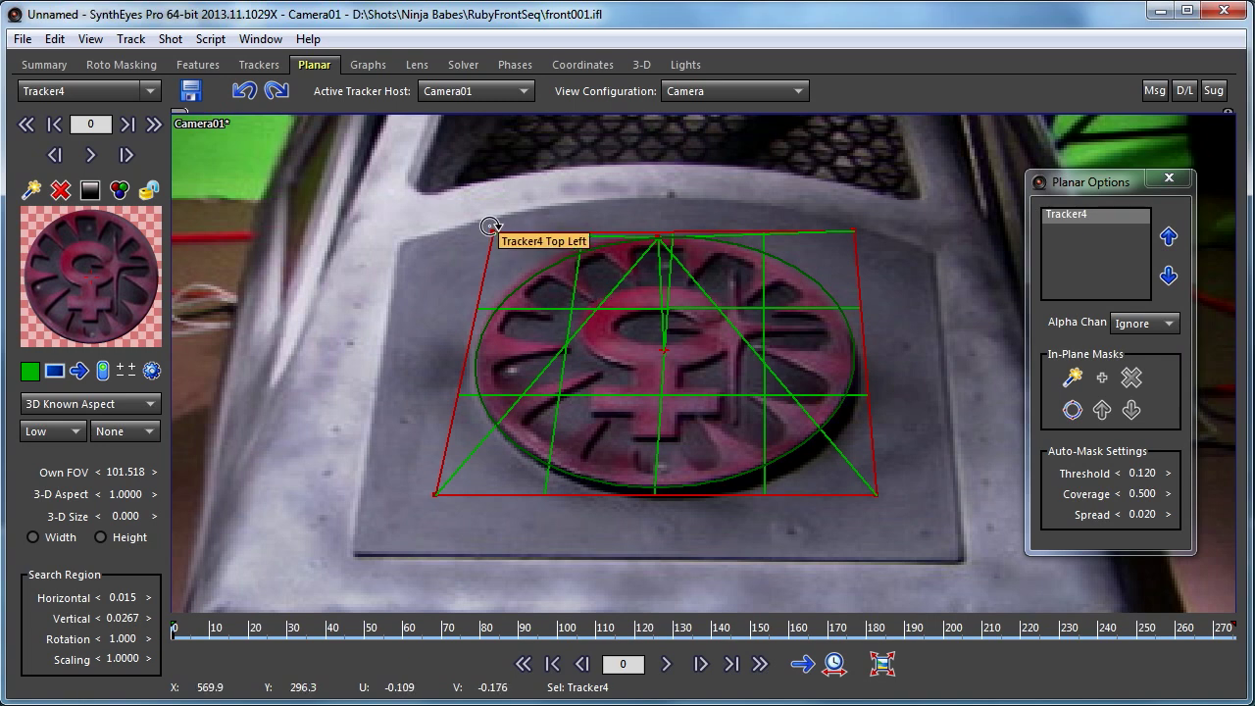
mouse_move(494, 232)
mouse_down()
mouse_move(506, 232)
mouse_move(476, 233)
mouse_move(504, 233)
mouse_move(484, 232)
mouse_move(488, 221)
mouse_up()
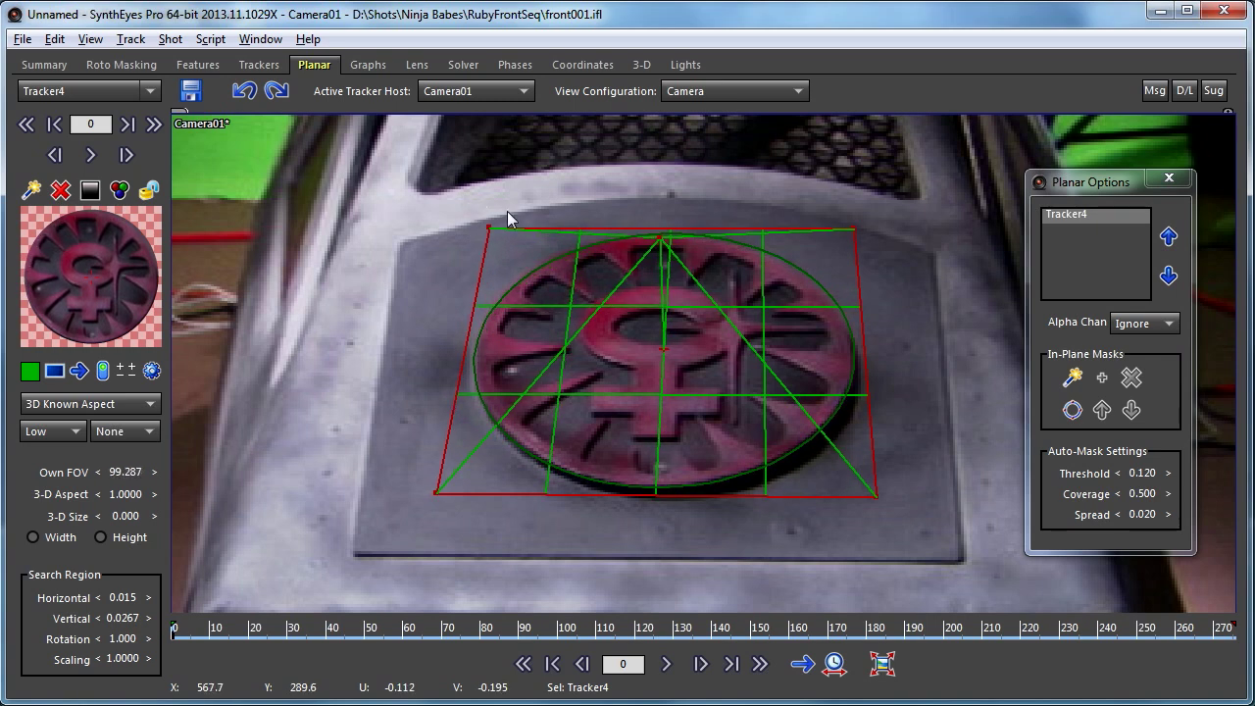
drag(857, 228, 825, 241)
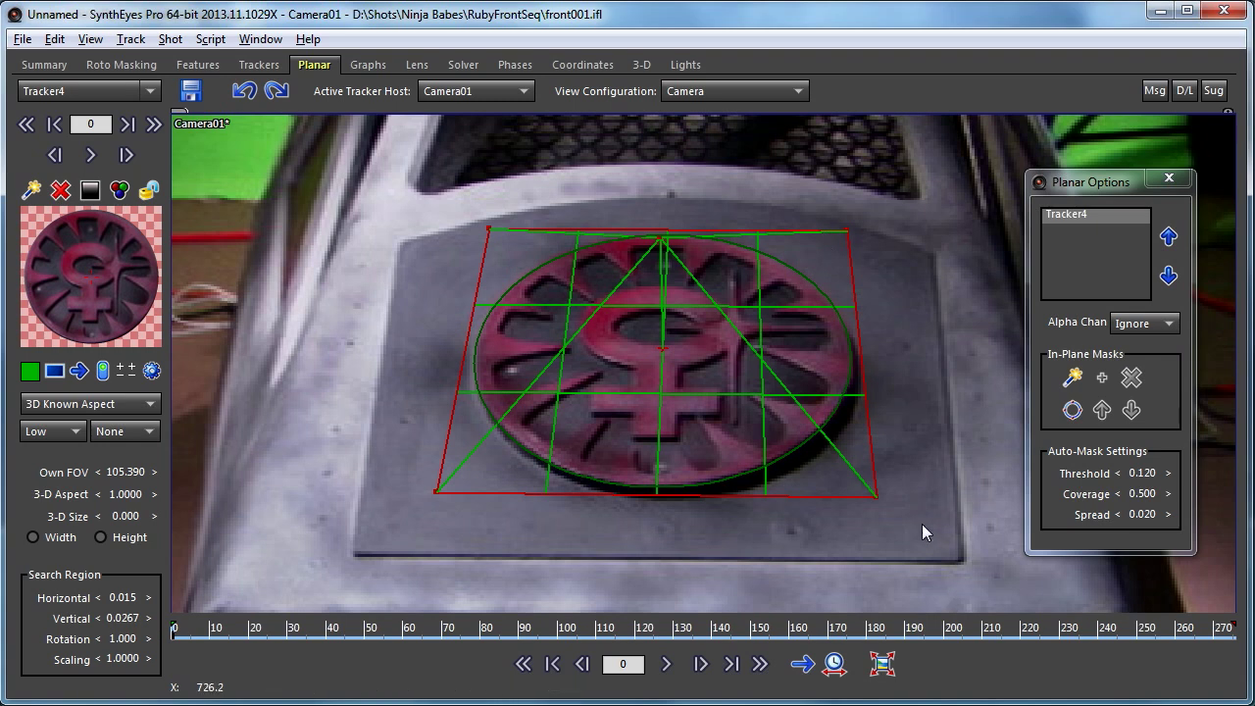
drag(875, 496, 871, 484)
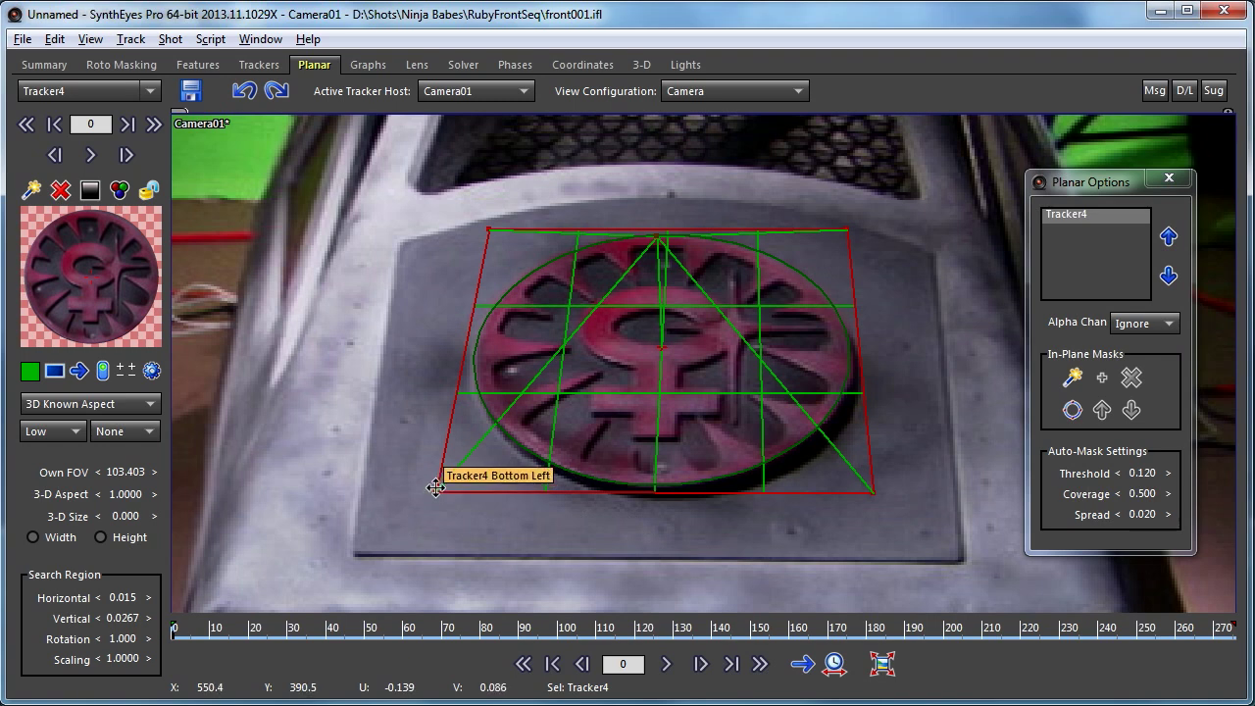
mouse_move(435, 485)
mouse_down()
mouse_move(425, 501)
mouse_move(456, 492)
mouse_up()
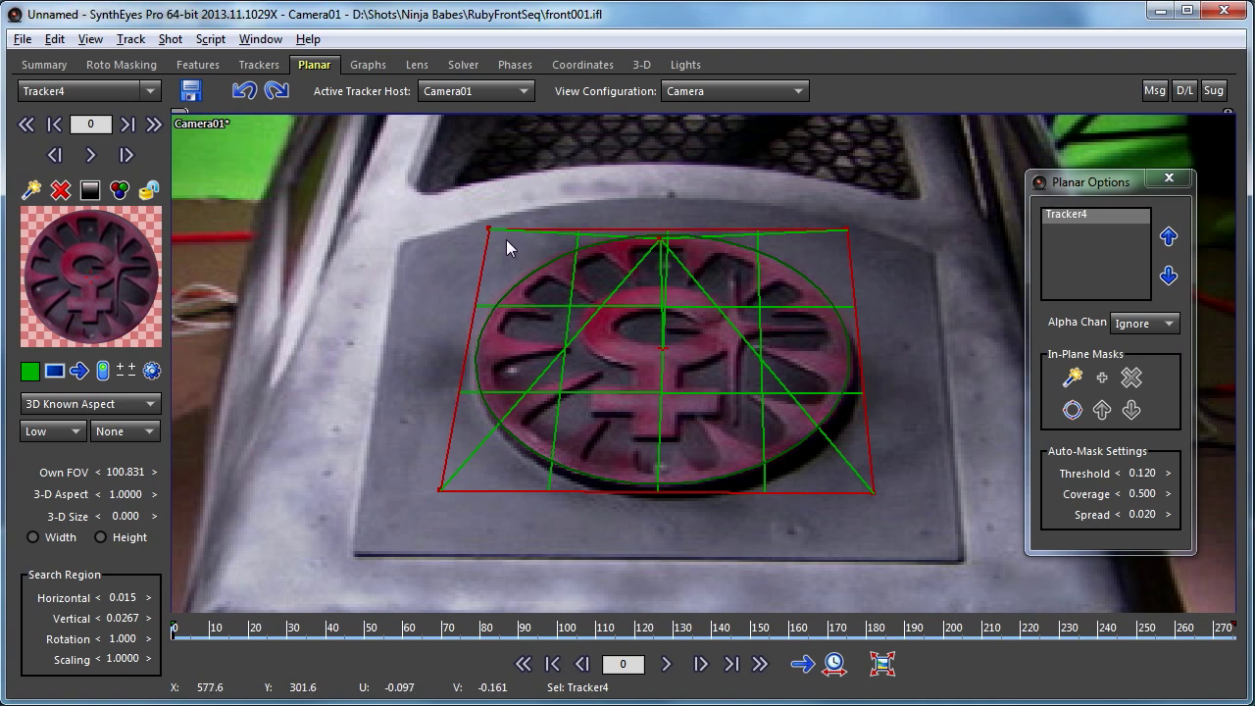
drag(488, 228, 483, 221)
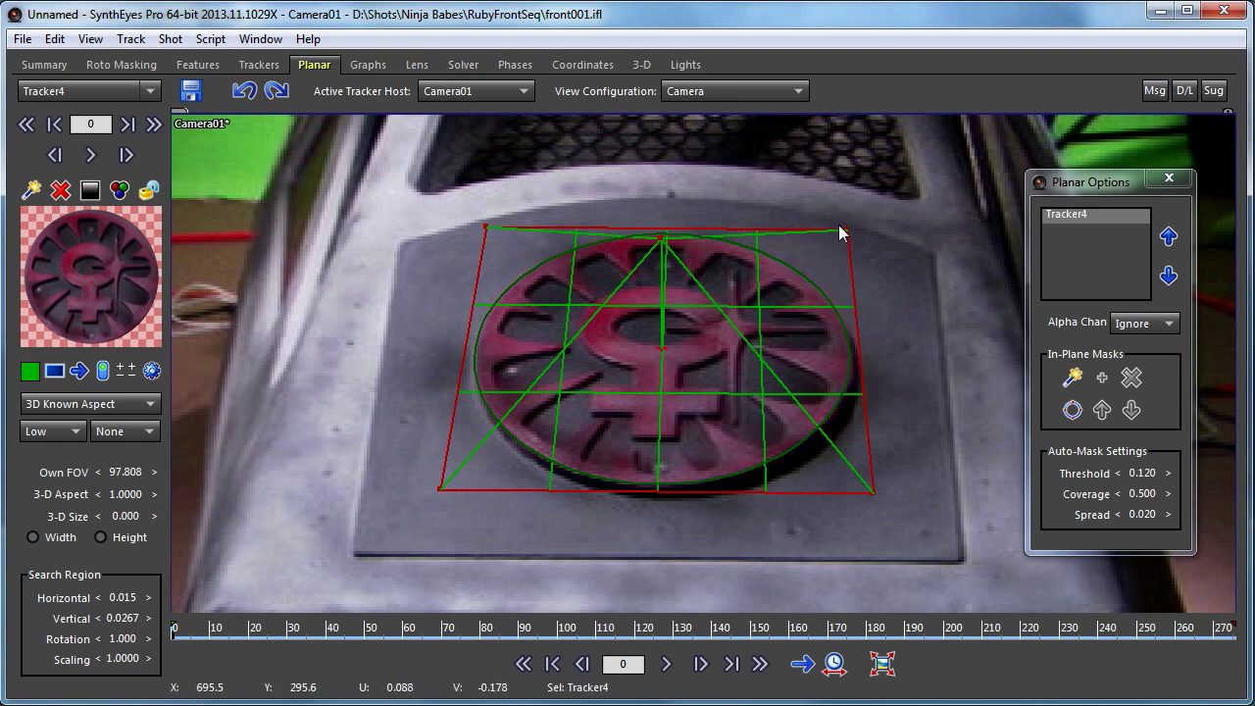
drag(848, 229, 847, 231)
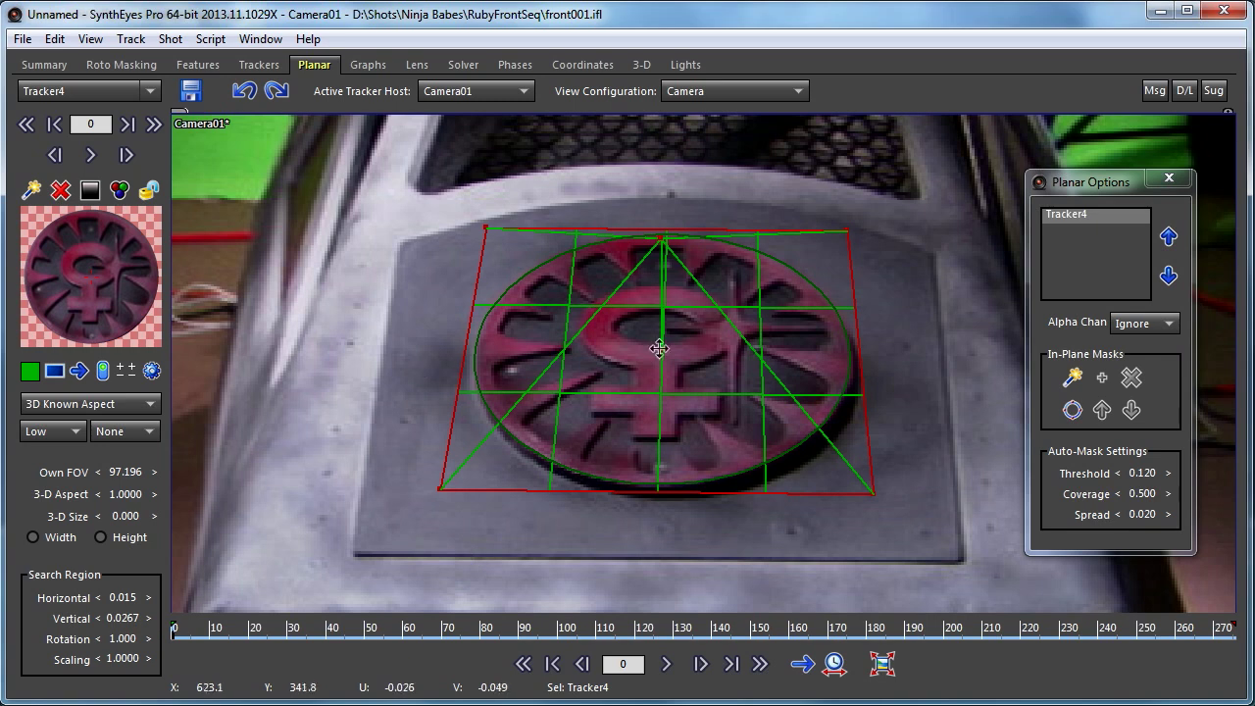
Step: Zoom out and track Tracker4 forward to about frame 148, then scrub back to check it
scroll(703, 245, down, 3)
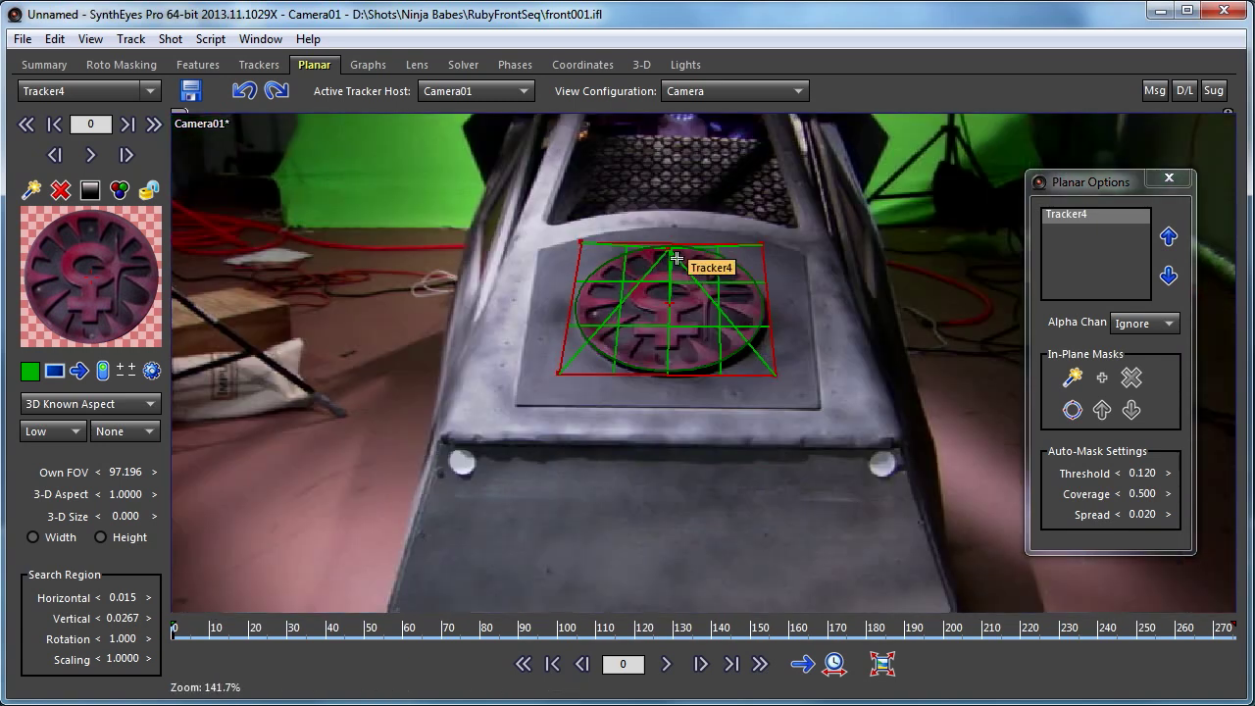
scroll(676, 258, down, 3)
click(881, 664)
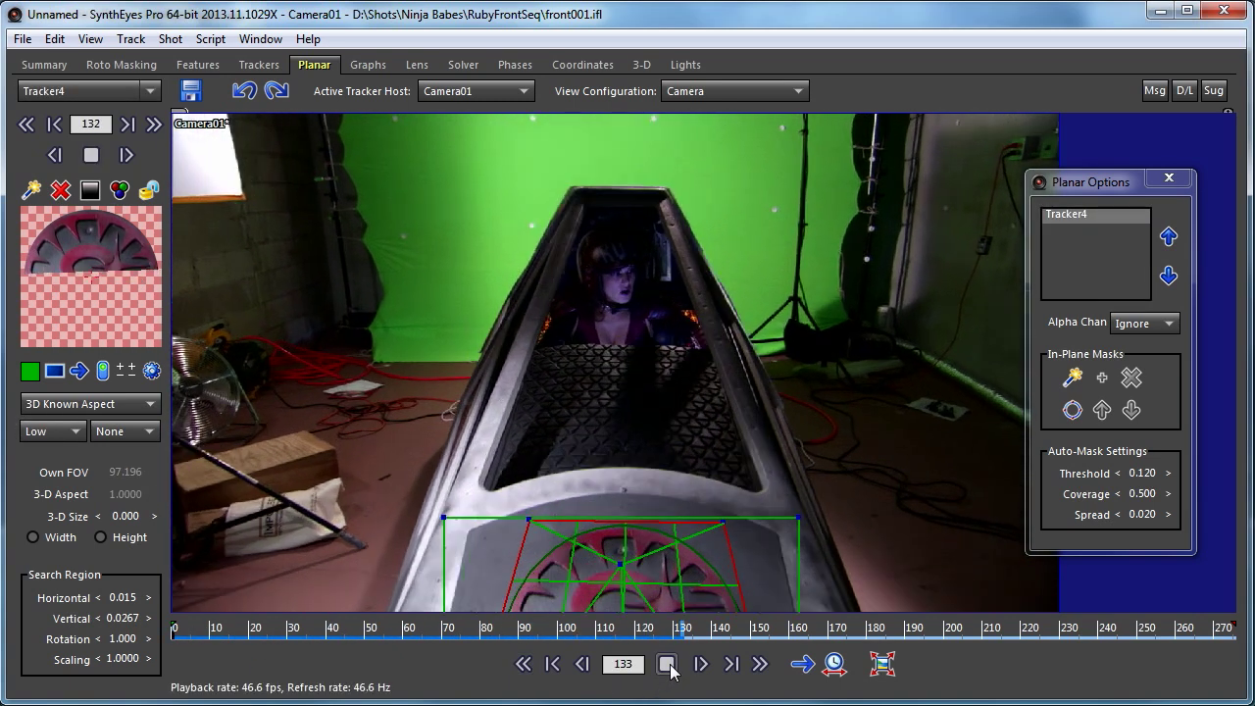
click(667, 664)
drag(739, 635, 513, 664)
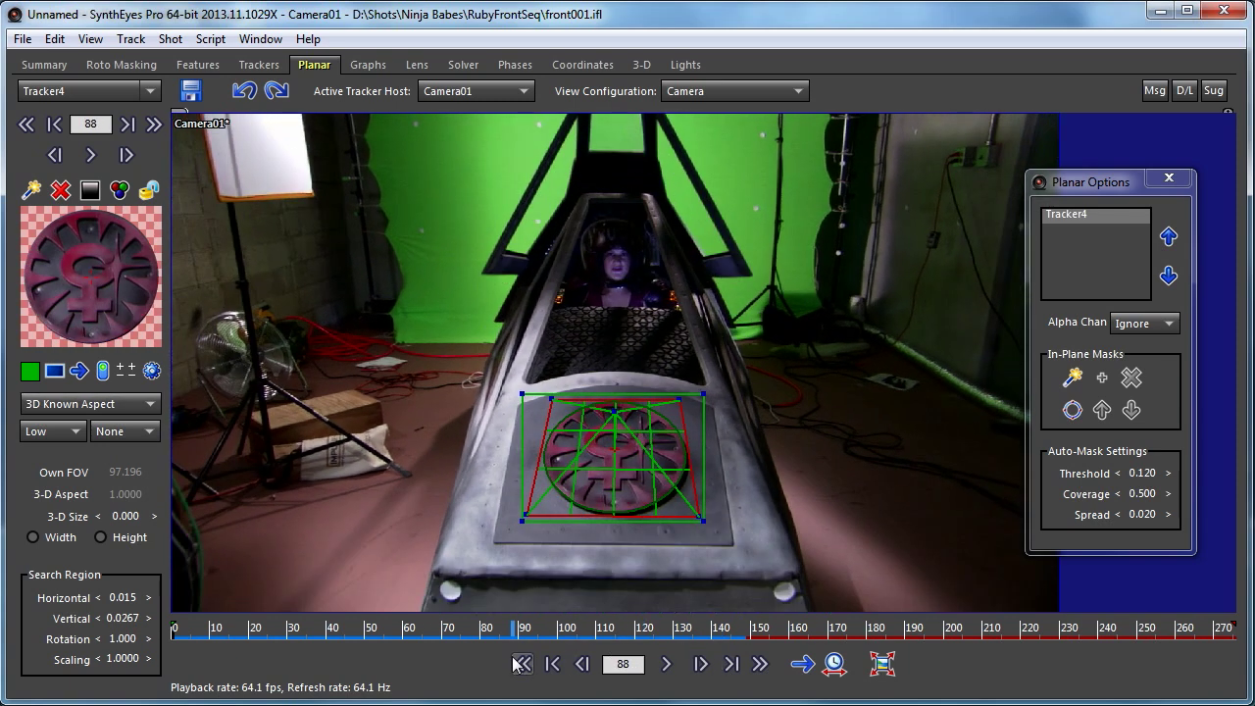
Step: Switch to the Quad view layout, scrub the track in all views, and return to frame 0
click(698, 91)
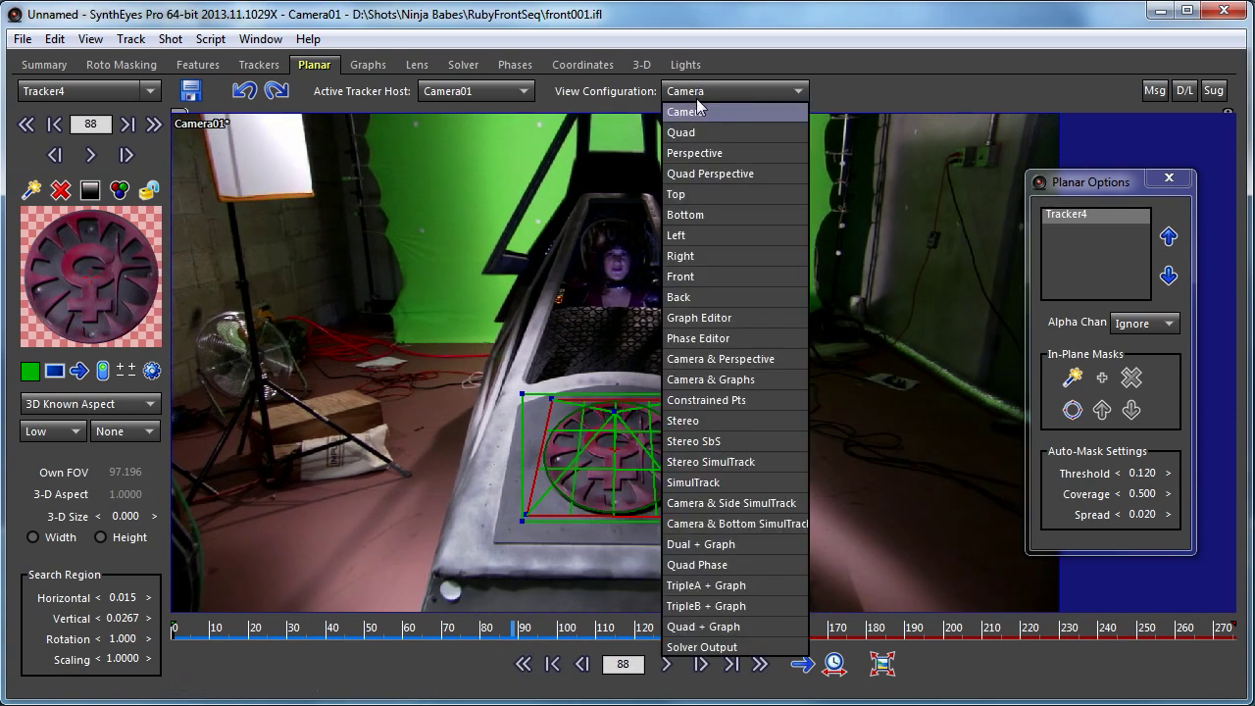
click(693, 133)
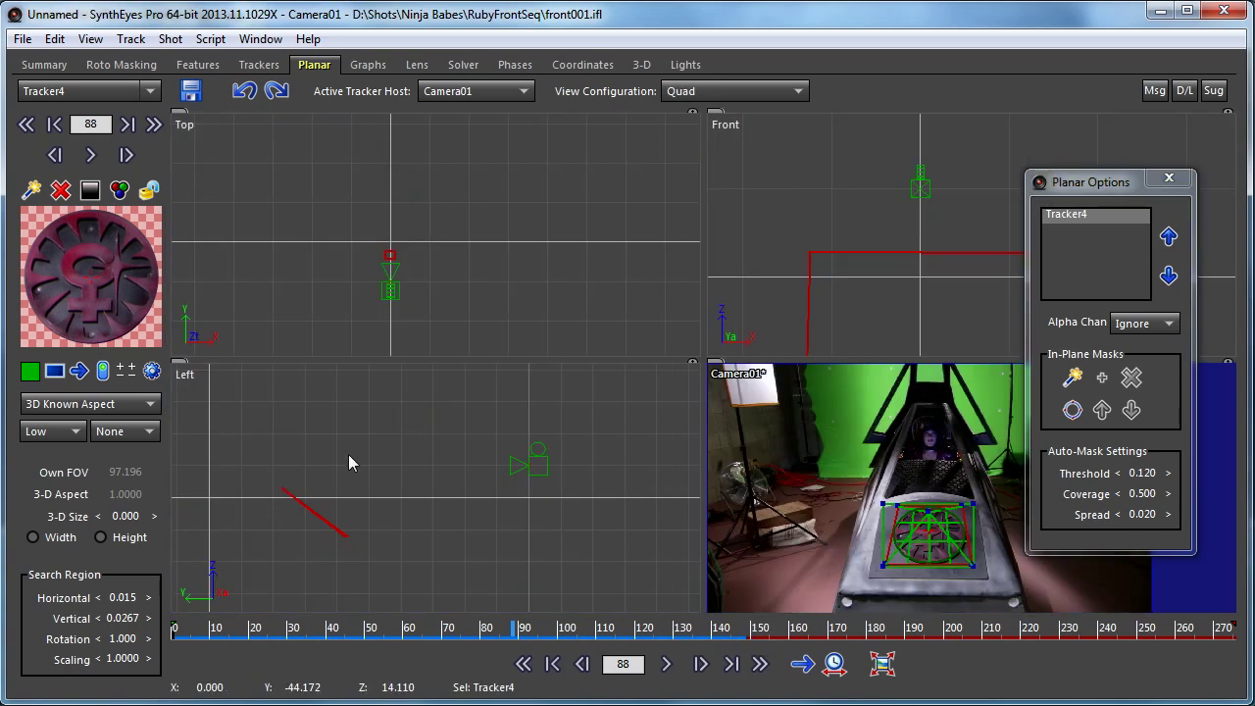
click(617, 630)
drag(617, 627, 726, 663)
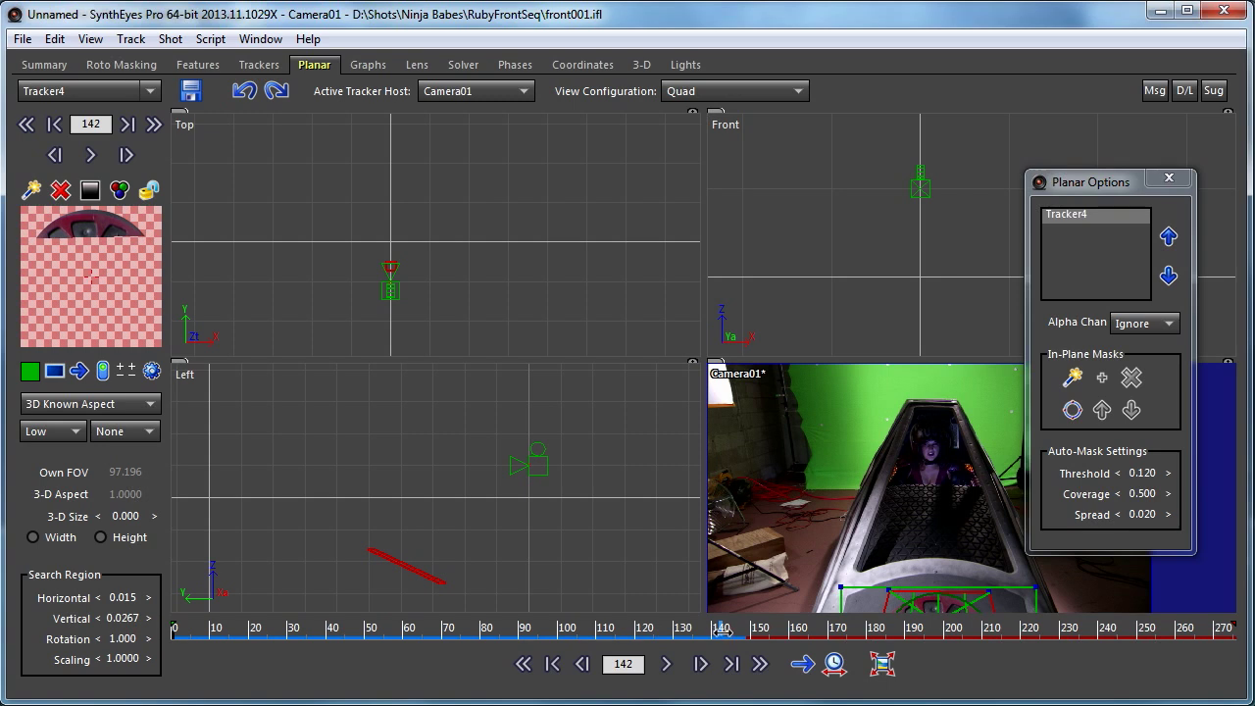
drag(742, 629, 140, 629)
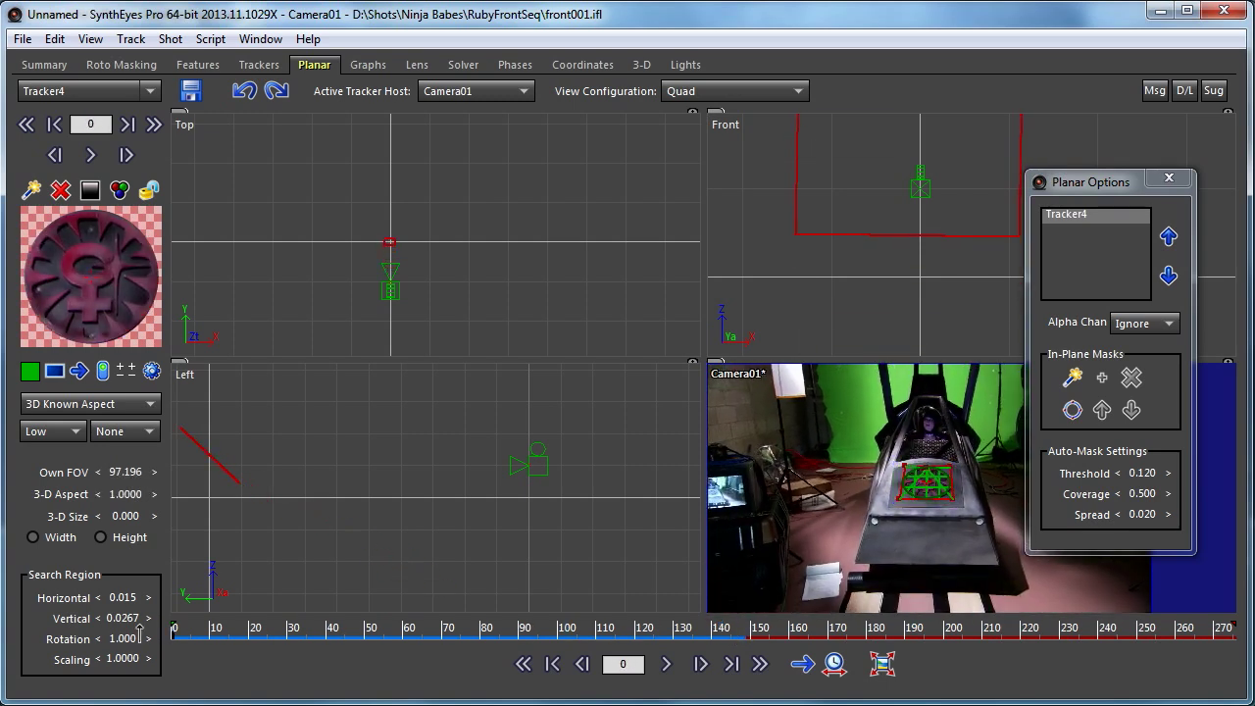